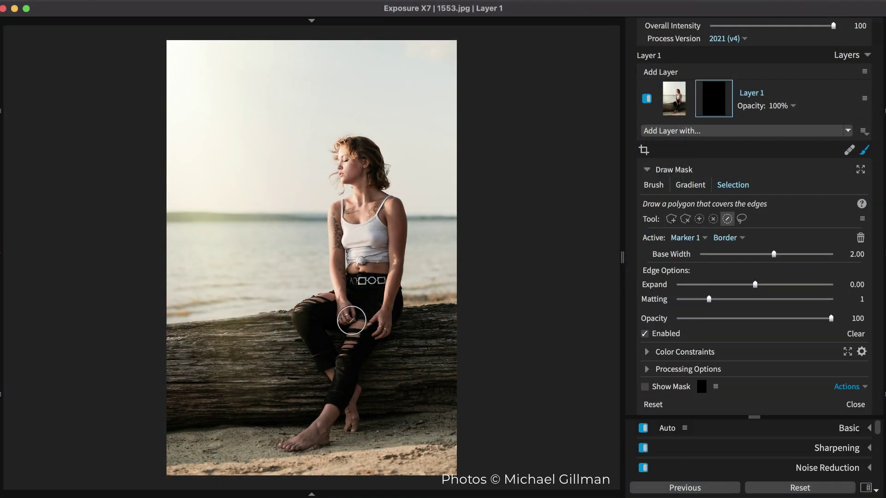
- Outline the seated woman with a Border marker, then add torso, thigh, lower leg and foot with Include markers
scroll(349, 321, up, 3)
mouse_move(280, 434)
mouse_down()
mouse_move(340, 418)
mouse_move(350, 384)
mouse_move(322, 357)
mouse_move(309, 310)
mouse_move(386, 326)
mouse_move(379, 191)
mouse_move(353, 148)
mouse_move(356, 188)
mouse_move(367, 205)
mouse_move(351, 211)
mouse_move(352, 290)
mouse_up()
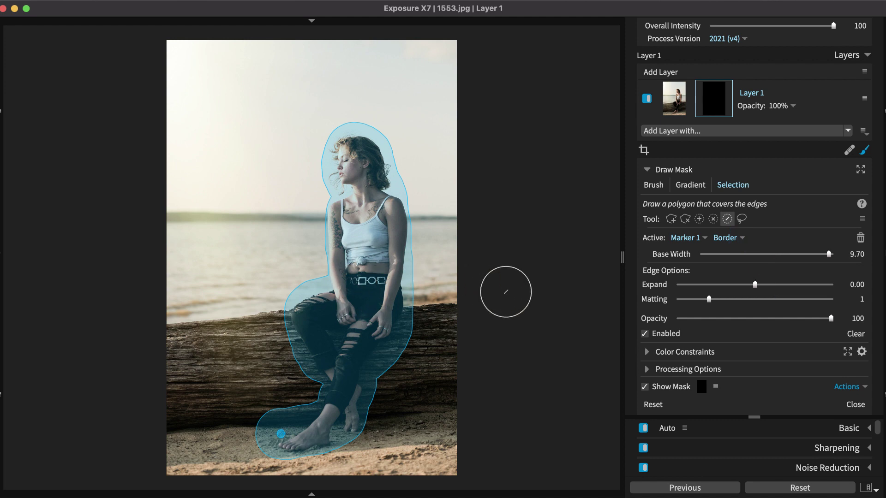
click(699, 219)
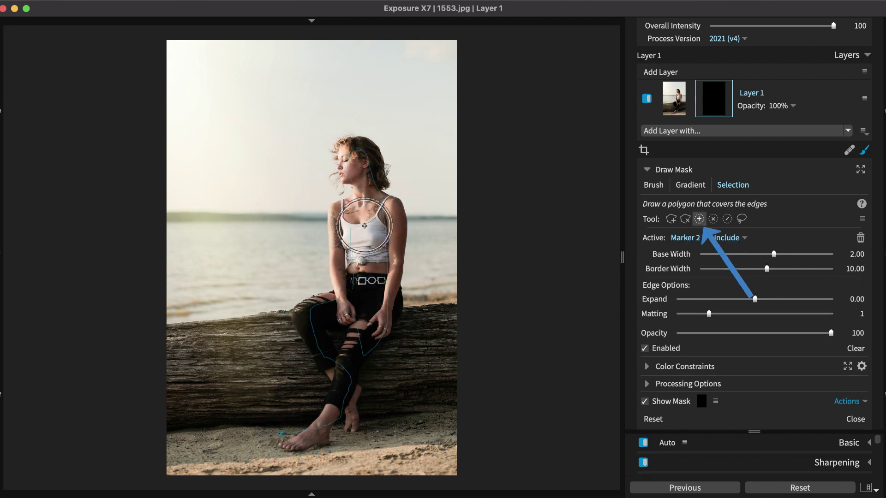
drag(370, 225, 371, 280)
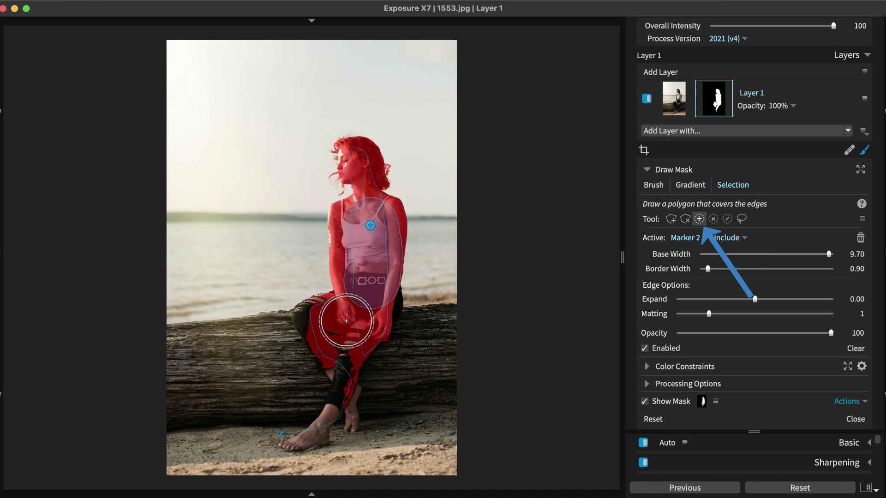
mouse_move(313, 318)
mouse_down()
mouse_move(307, 322)
mouse_move(384, 308)
mouse_up()
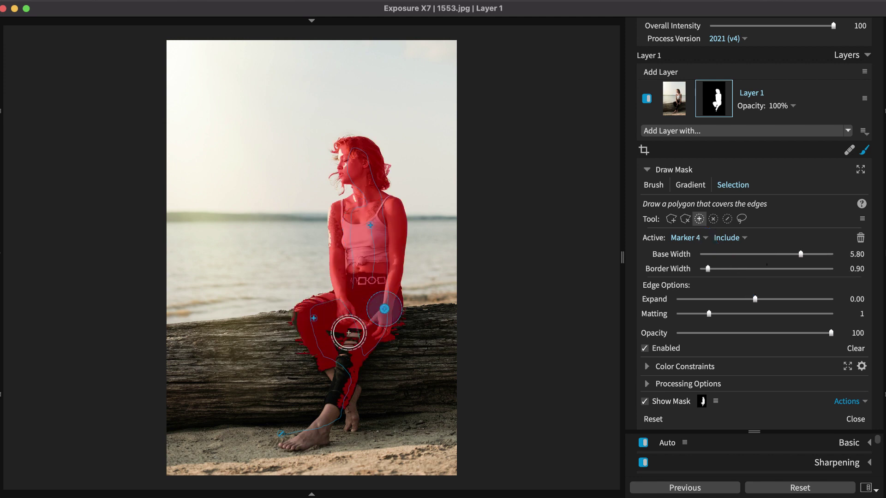
drag(352, 333, 350, 383)
click(315, 433)
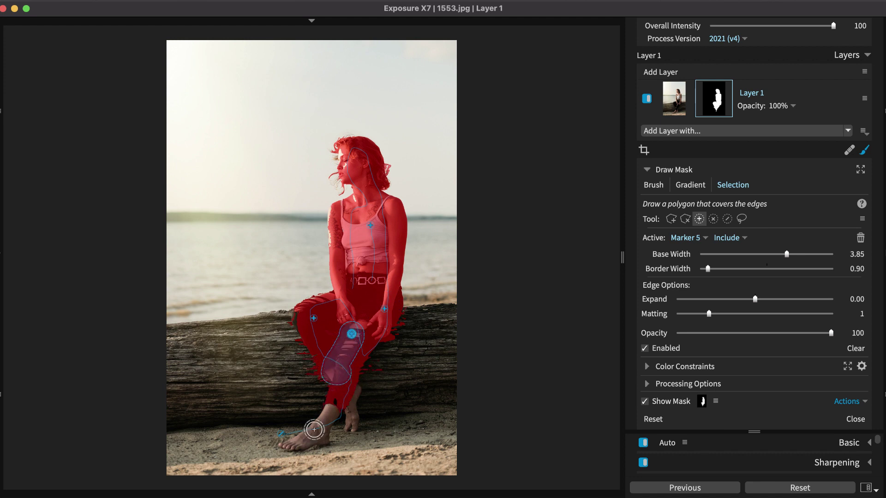
click(350, 414)
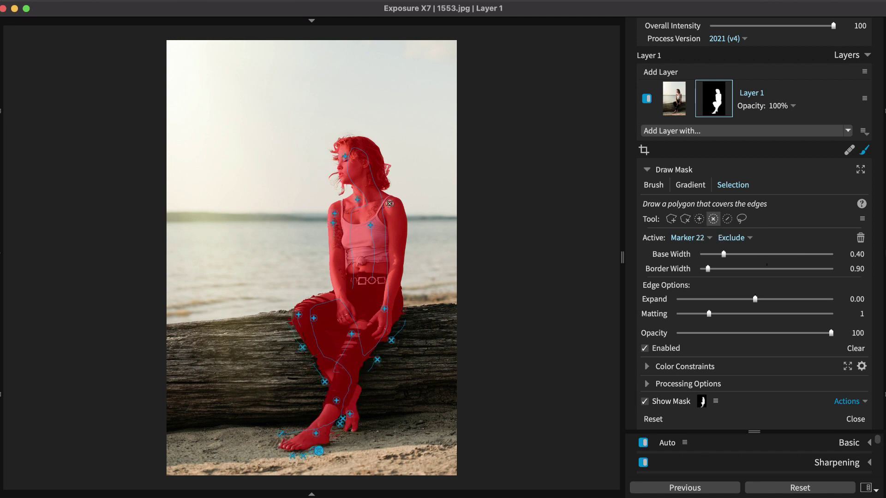
- Exclude the mask's spill onto the log and review the mask's marker list
click(389, 167)
click(863, 402)
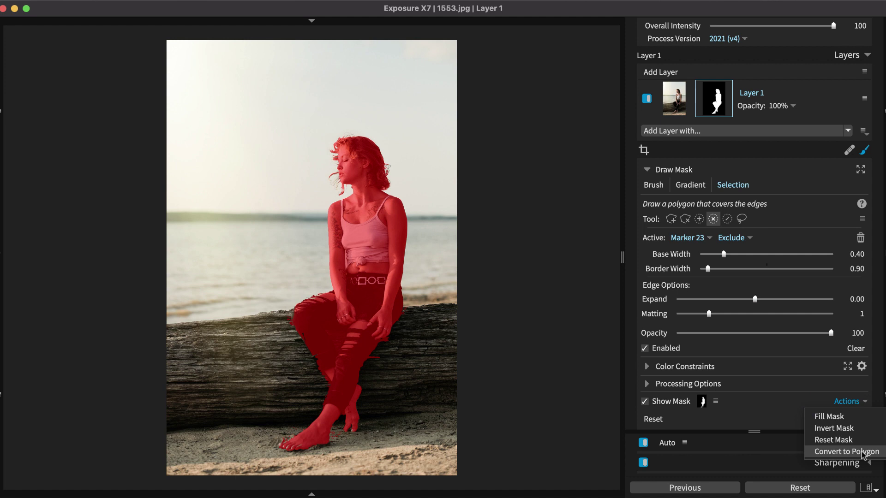
click(705, 238)
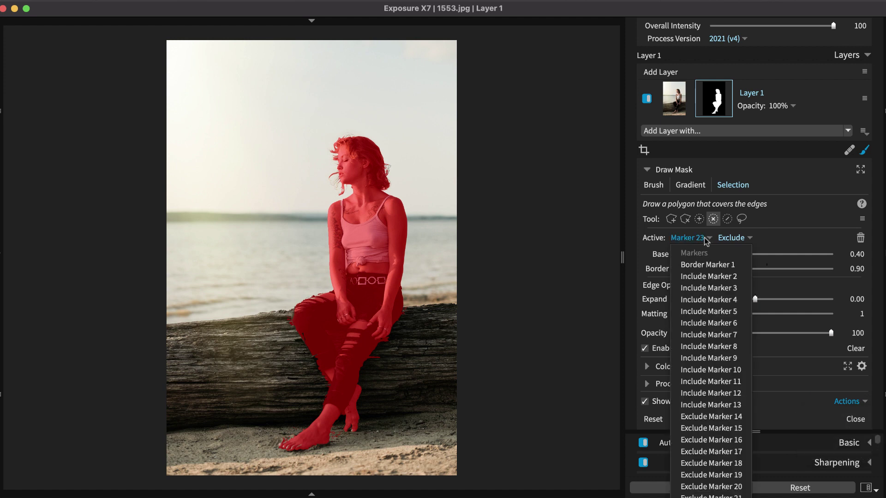
click(705, 239)
- Convert the selection to editable Polygon 1 and nudge a lower-leg outline point upward
click(848, 401)
click(850, 448)
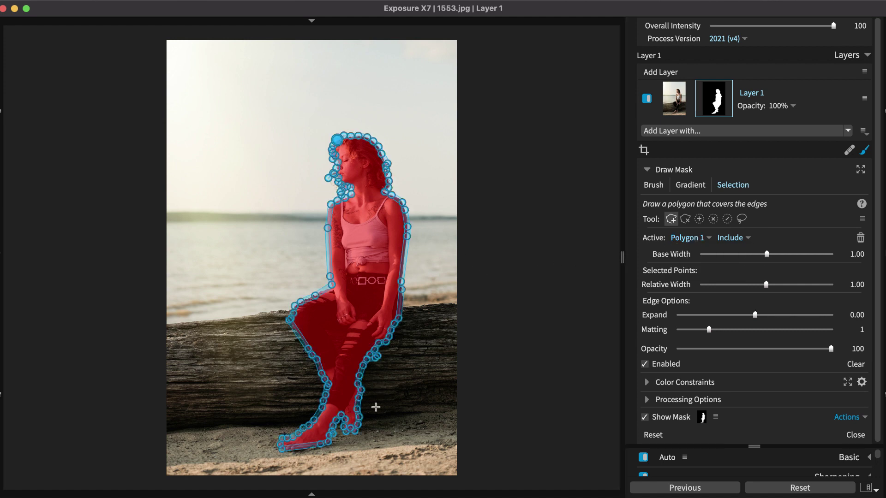
drag(341, 415, 345, 406)
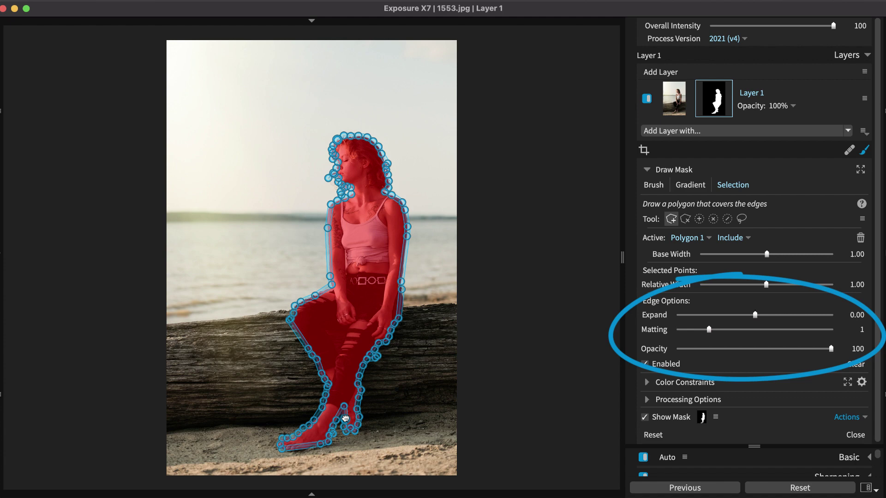
click(401, 312)
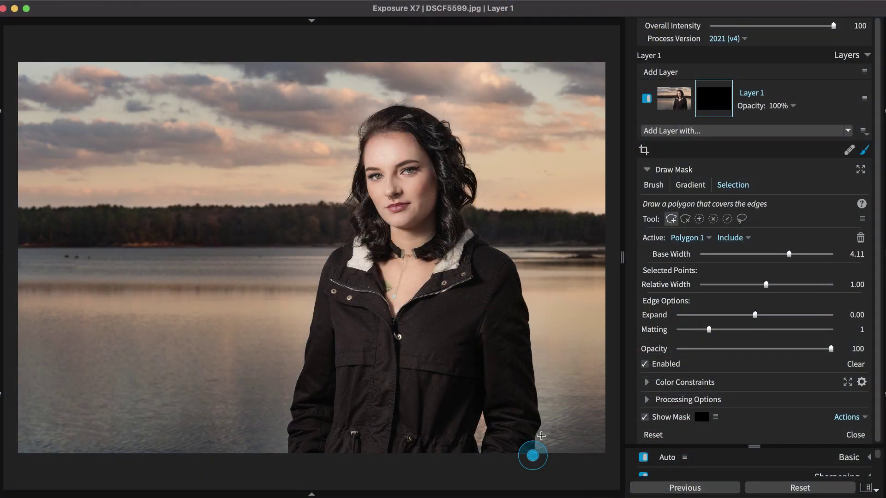
- Trace and close a freehand polygon around the dark-jacket woman, then pull a head point up-right
click(542, 423)
click(514, 263)
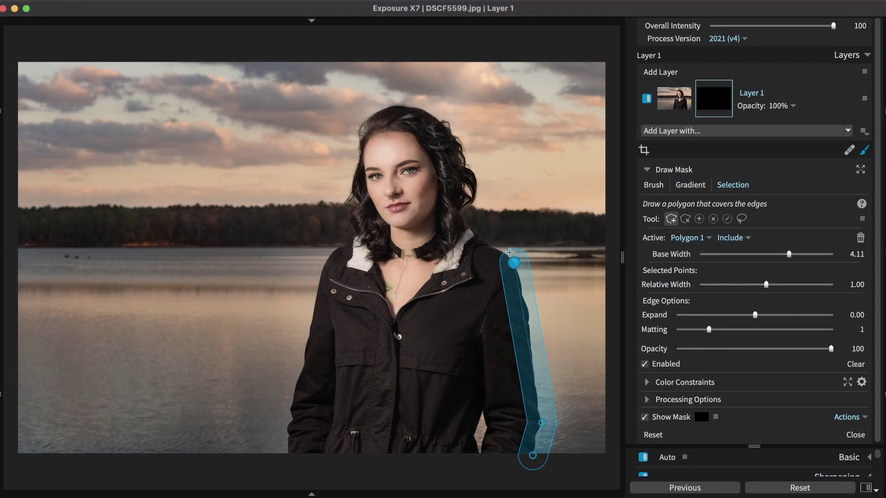
click(500, 246)
mouse_move(500, 247)
mouse_down()
mouse_move(465, 215)
mouse_move(472, 183)
mouse_move(447, 131)
mouse_move(392, 107)
mouse_move(370, 118)
mouse_move(357, 152)
mouse_move(353, 232)
mouse_move(322, 272)
mouse_move(309, 326)
mouse_move(290, 450)
mouse_move(531, 452)
mouse_up()
click(329, 260)
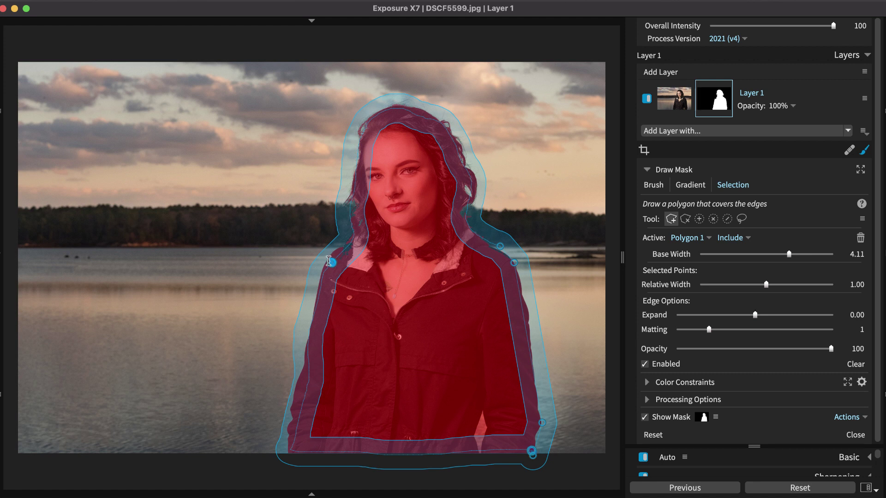
mouse_move(329, 261)
mouse_down()
mouse_move(326, 222)
mouse_move(351, 248)
mouse_move(329, 260)
mouse_up()
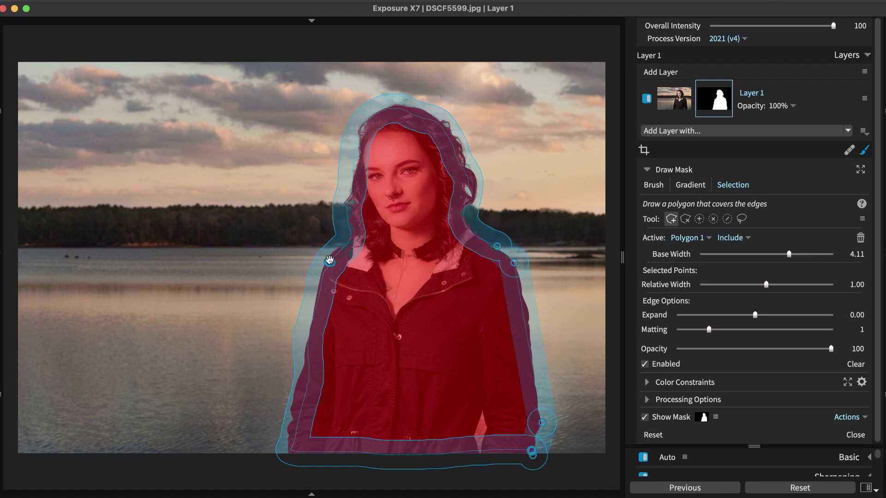
- Convert the jacket portrait's selection to a polygon and select the left-shoulder outline point
click(844, 418)
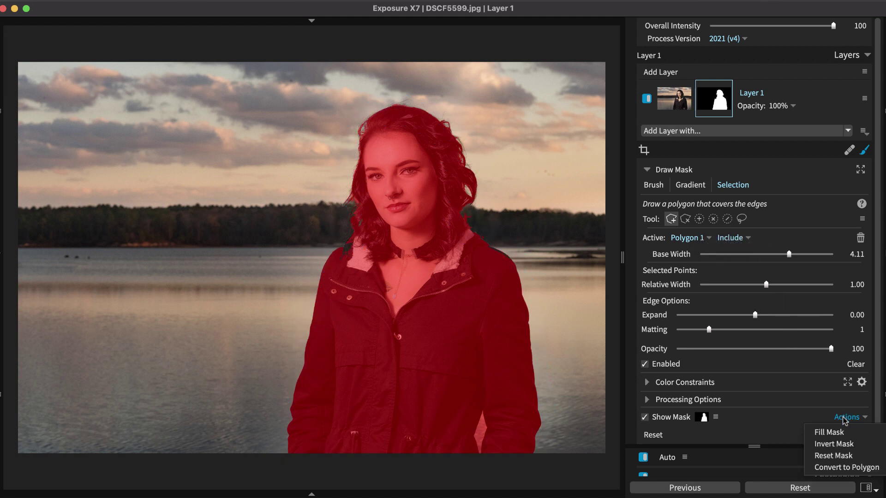
click(852, 468)
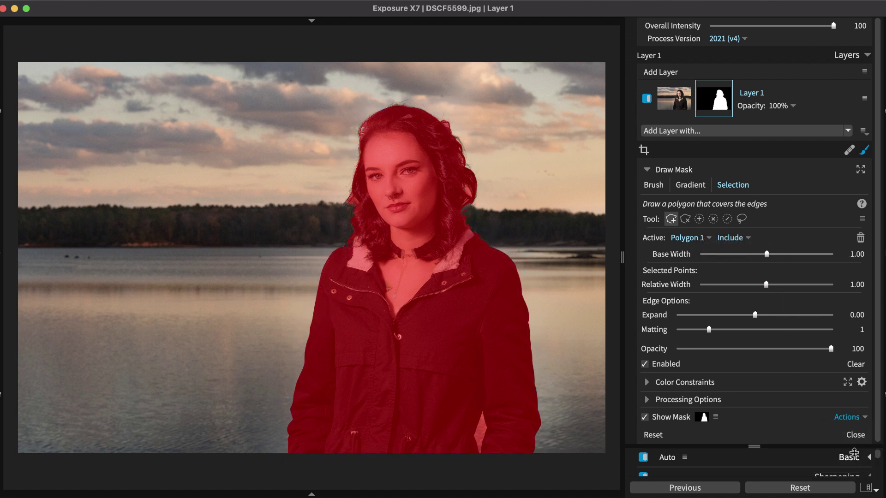
click(349, 243)
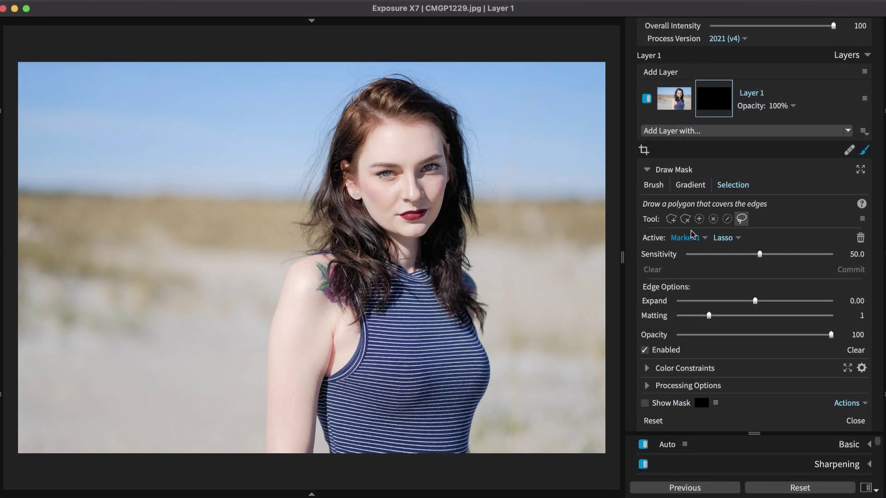
- Lasso the woman's head and body, then paint an Include marker along her bare left arm
mouse_move(502, 457)
mouse_down()
mouse_move(499, 137)
mouse_move(453, 75)
mouse_move(382, 63)
mouse_move(298, 114)
mouse_move(244, 306)
mouse_move(243, 482)
mouse_move(293, 466)
mouse_up()
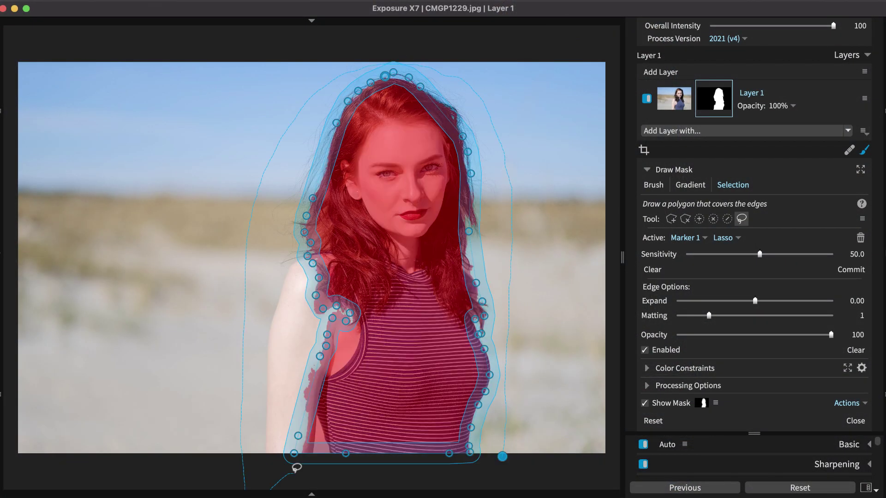
click(699, 218)
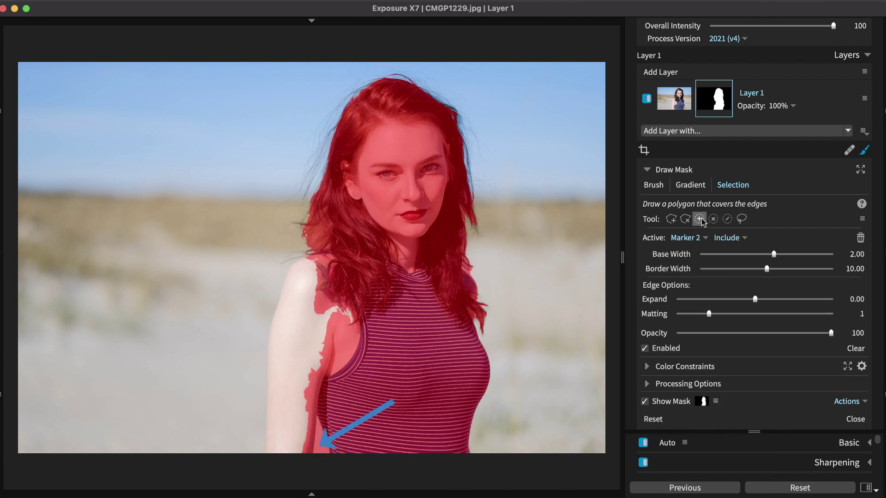
mouse_move(286, 447)
mouse_down()
mouse_move(288, 340)
mouse_move(310, 283)
mouse_up()
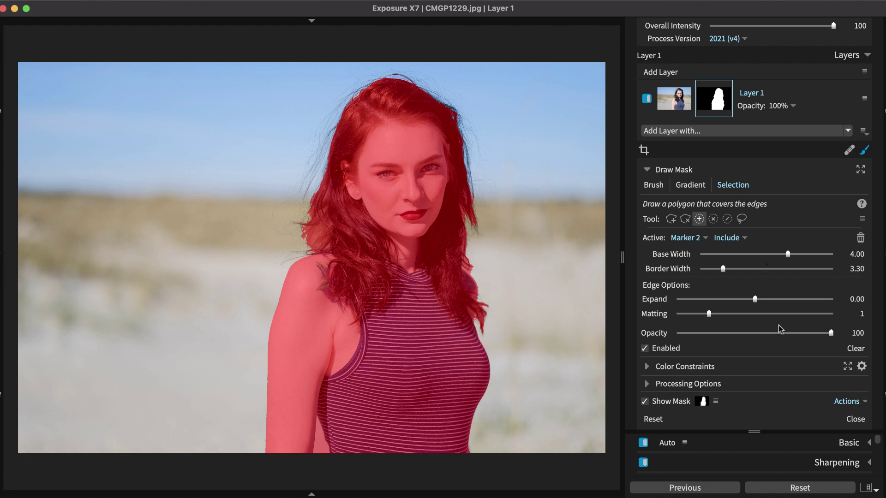
- Add three Exclude markers to drop background near the bottom of the arm
click(713, 218)
click(320, 447)
click(320, 437)
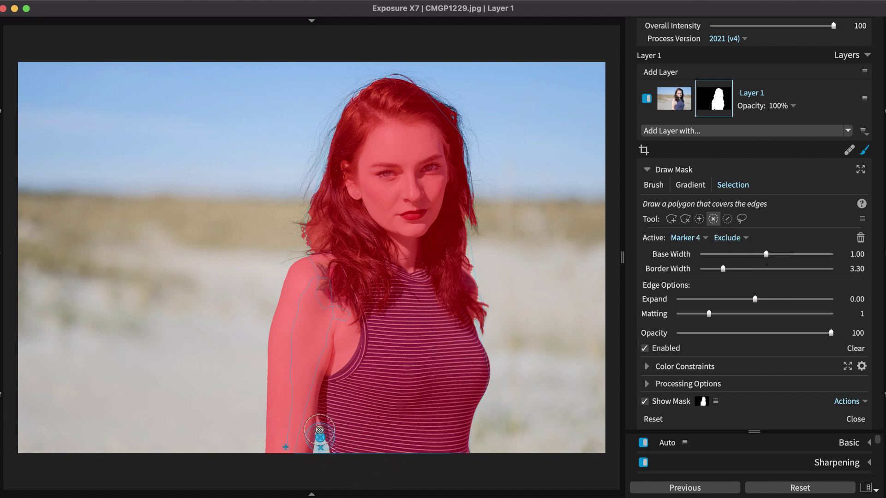
click(318, 428)
- Convert the striped-top selection to Polygon 1 and check the Active Polygon list
click(850, 401)
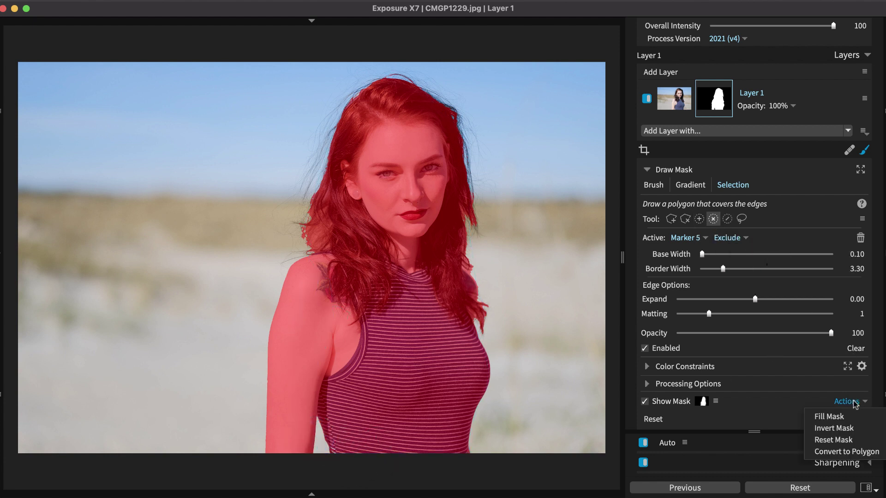
click(854, 452)
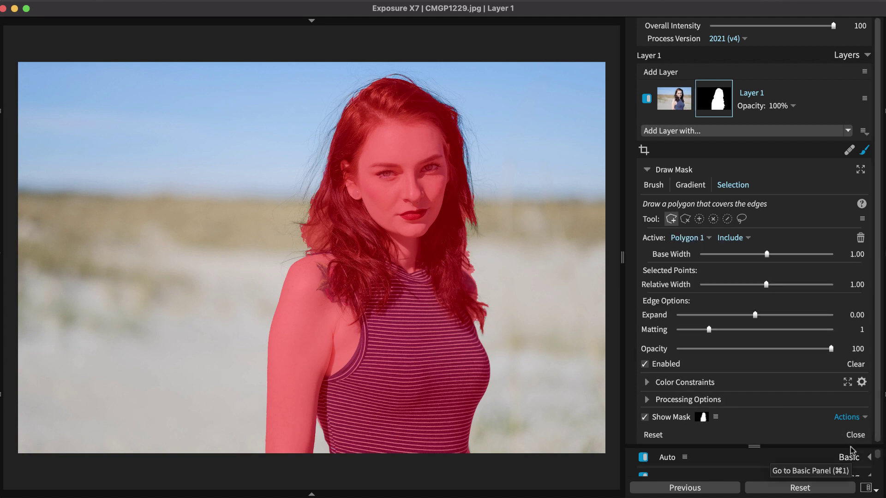
click(707, 238)
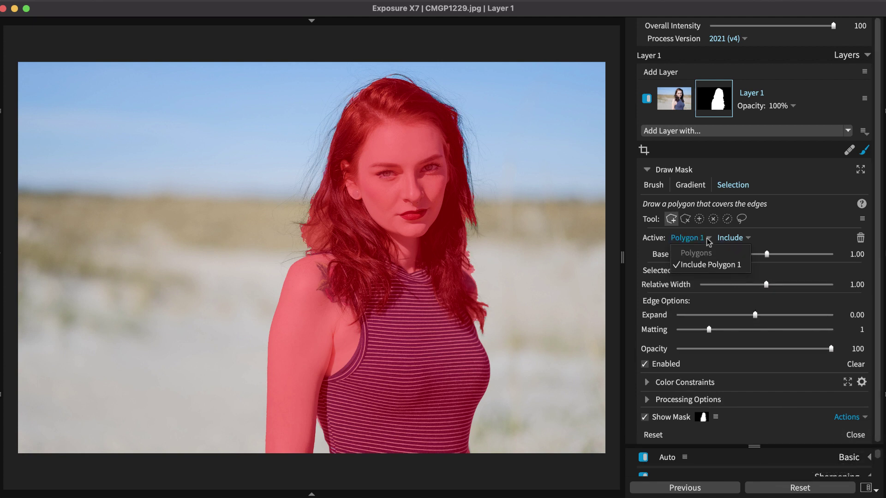
click(709, 240)
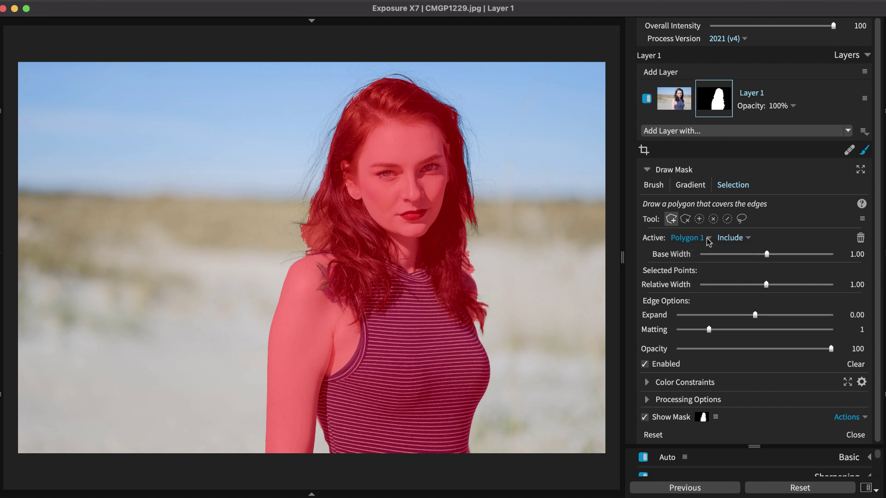